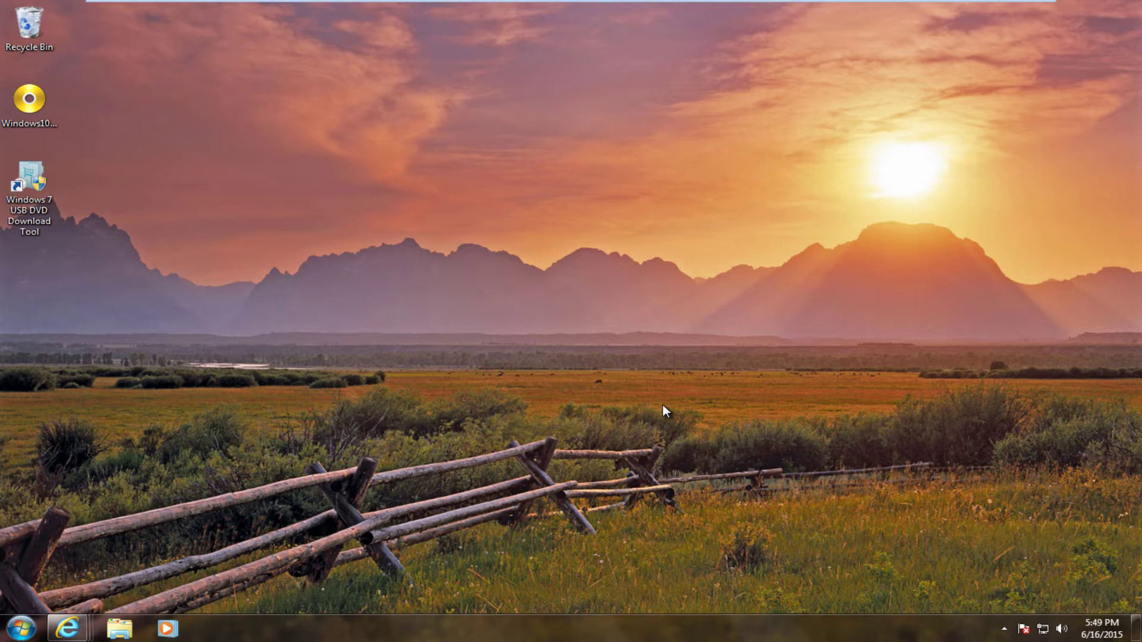
Launch the Windows 7 USB/DVD Download Tool from its desktop shortcut and approve the UAC prompt
left_click(35, 105)
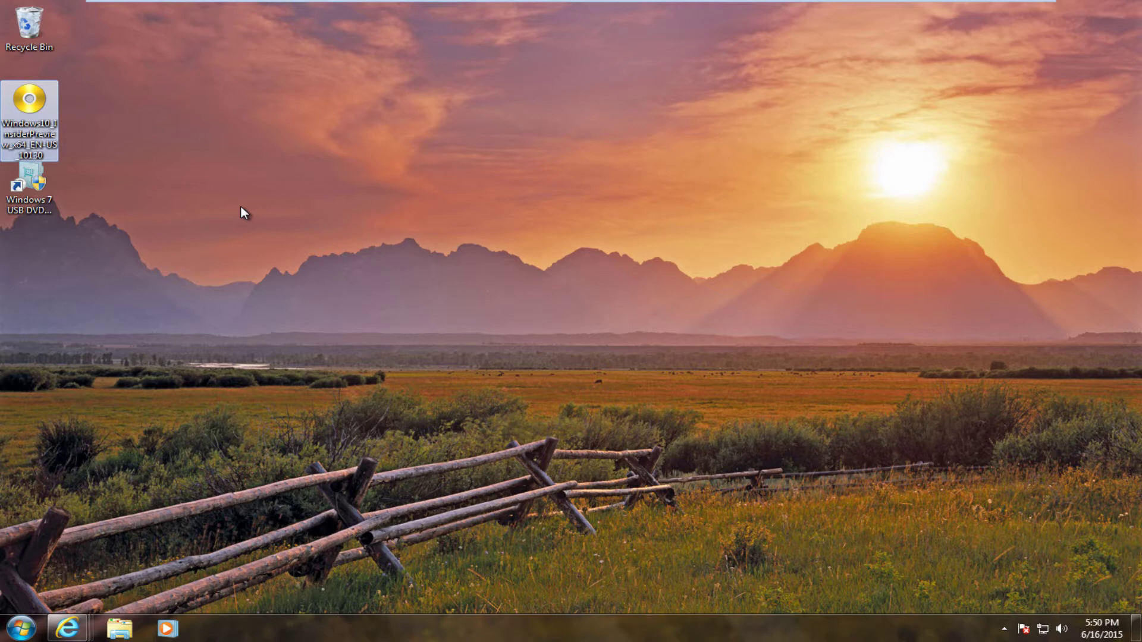
left_click(241, 208)
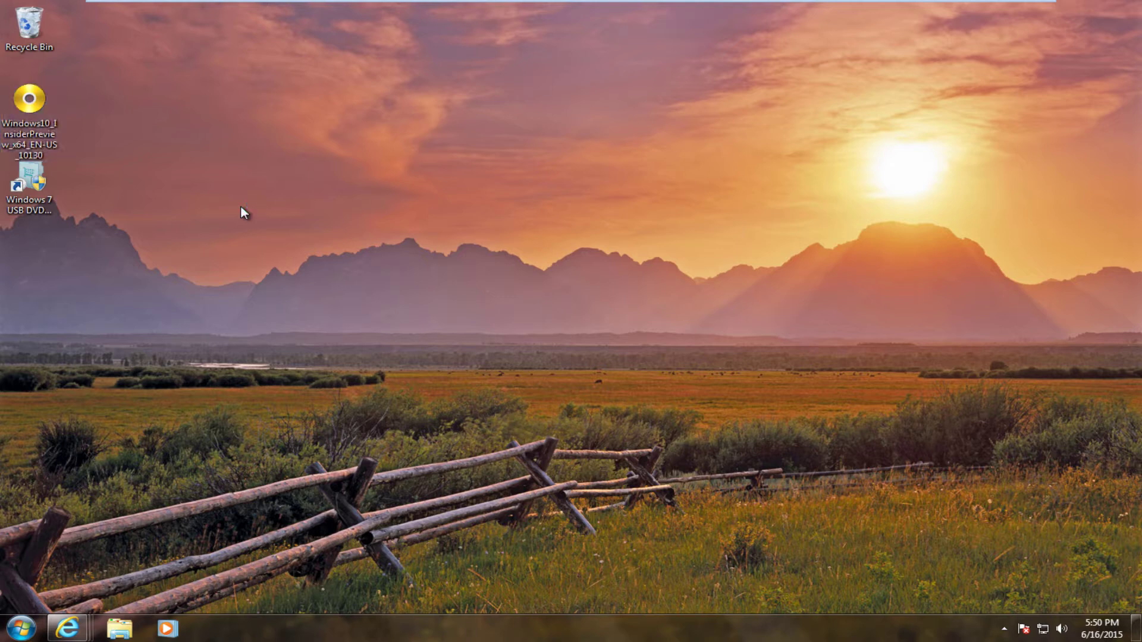
left_click(35, 188)
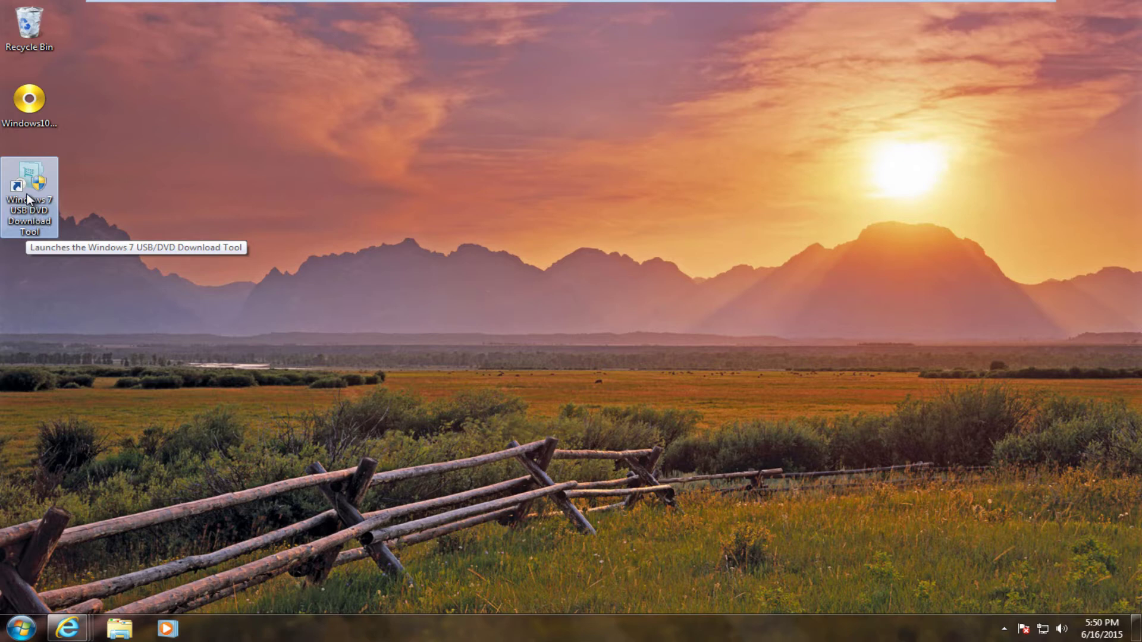
double_click(28, 198)
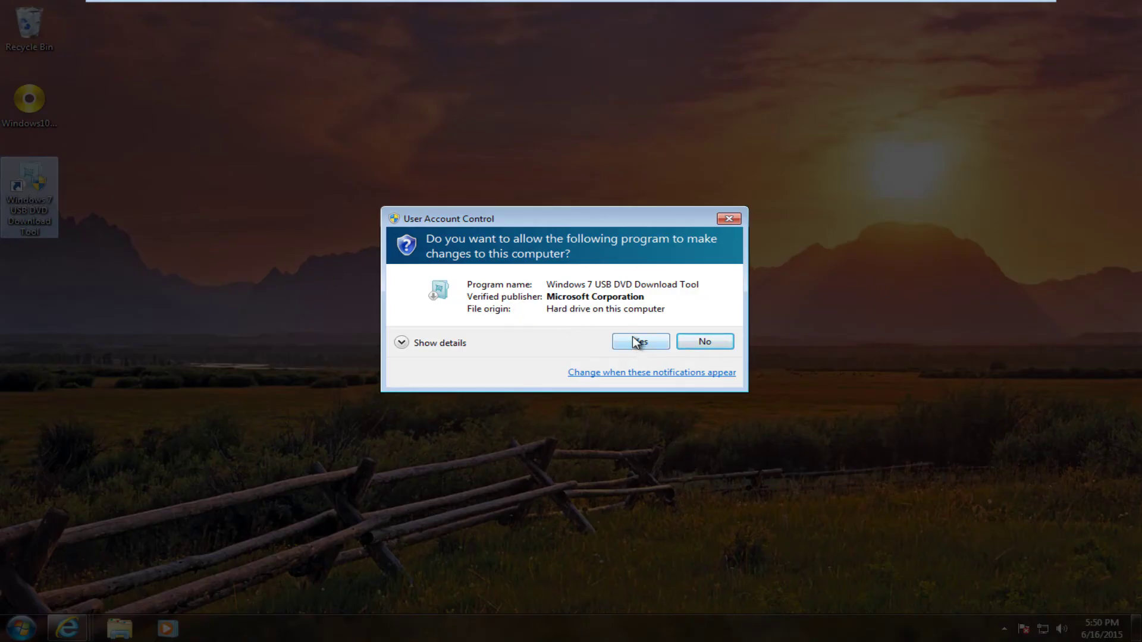
left_click(635, 342)
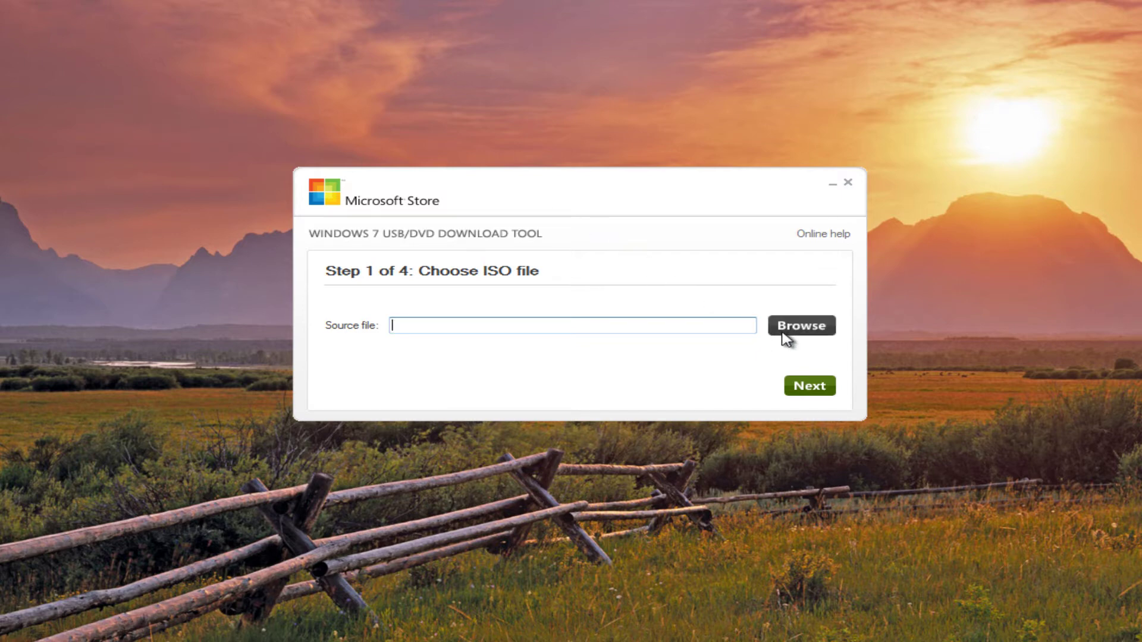
Set the Windows 10 Insider Preview ISO from the Desktop as the source file
left_click(802, 326)
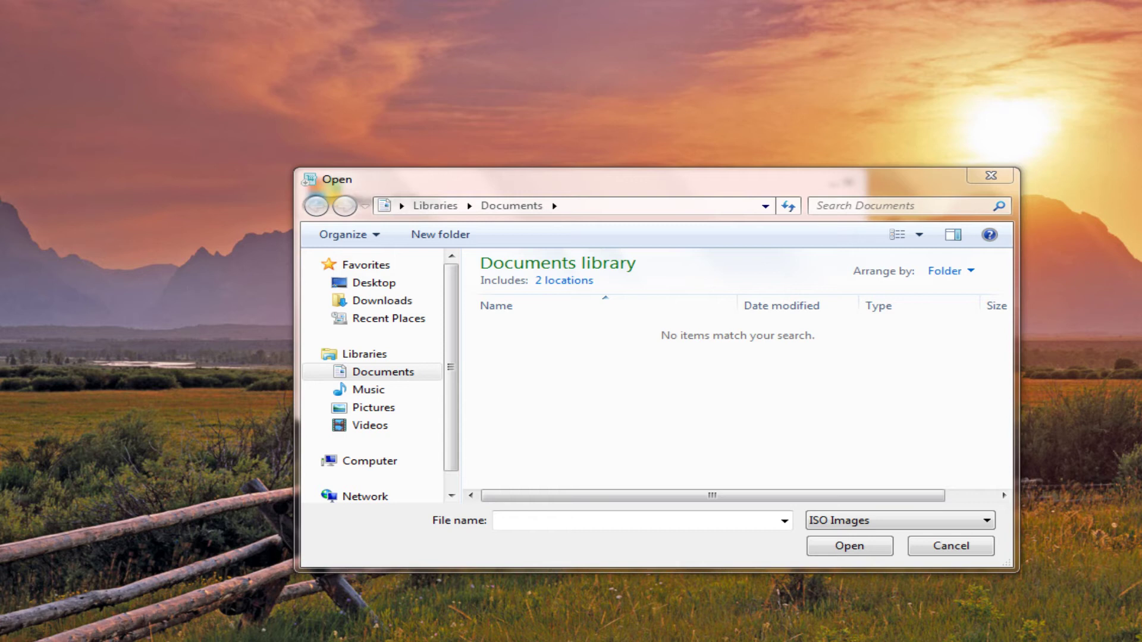
left_click(374, 285)
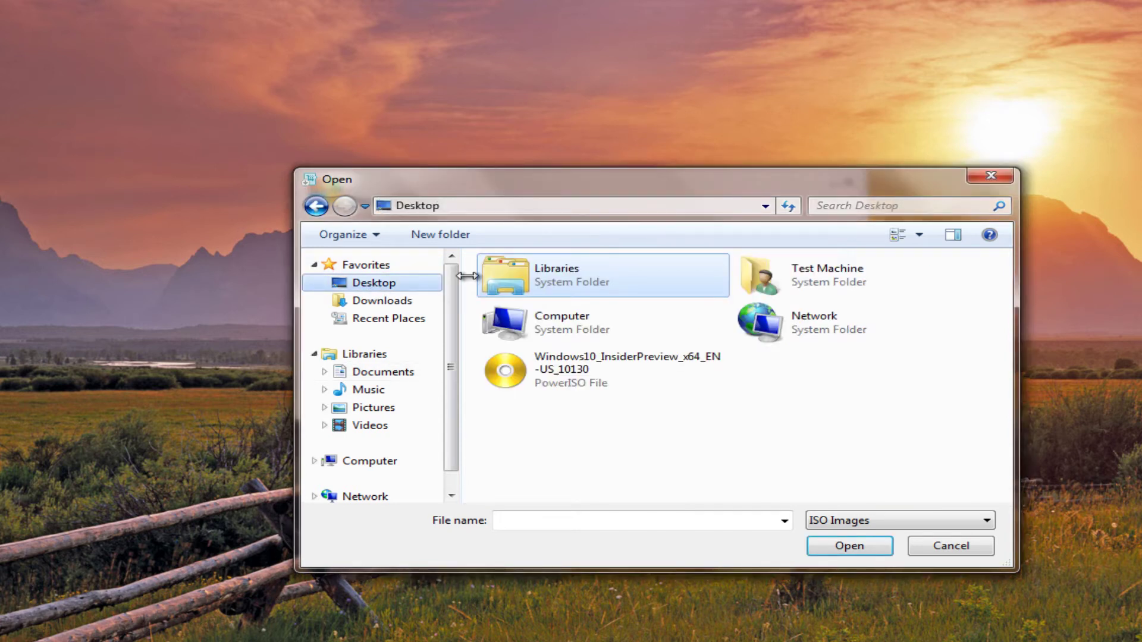
left_click(580, 381)
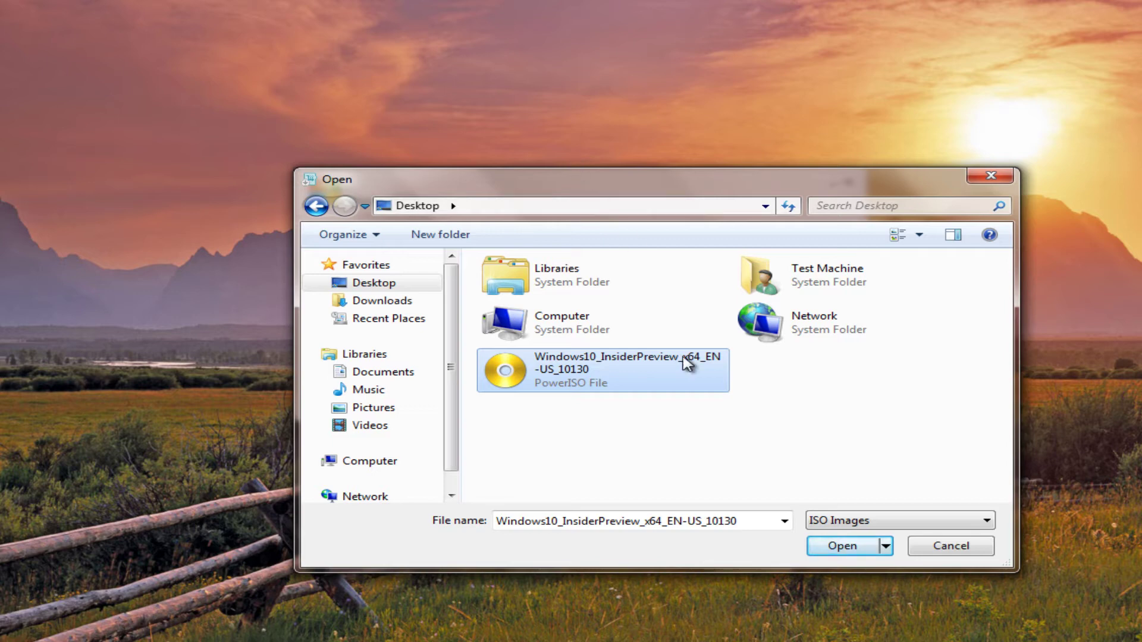
left_click(845, 545)
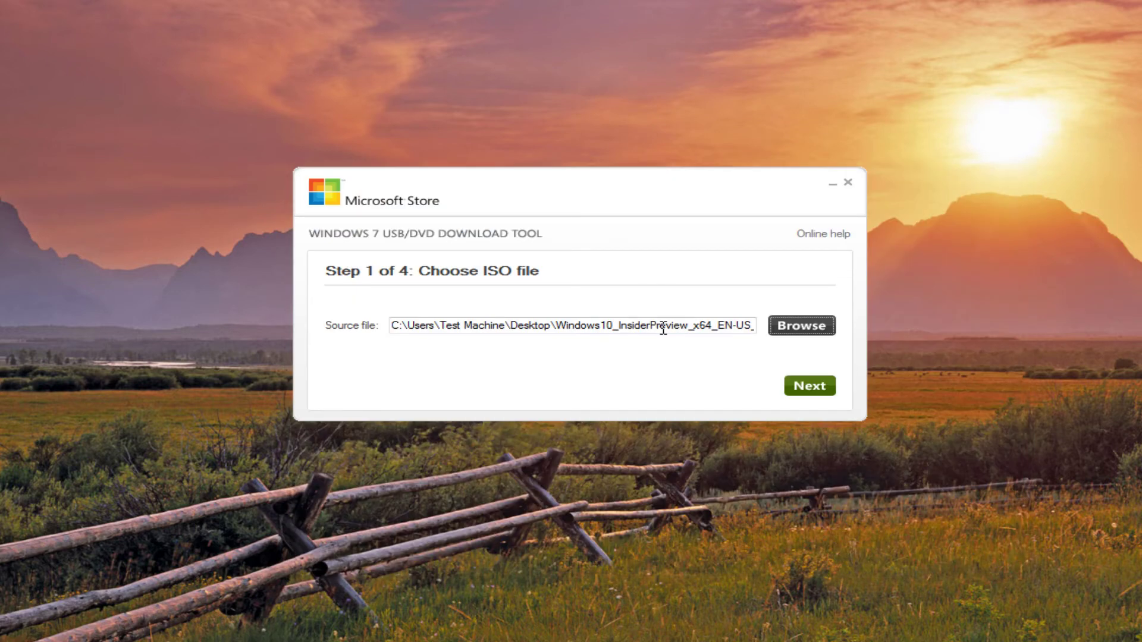
Choose USB device as the media type and target the F: FLASH DRIVE (11.4 GB free)
left_click(811, 388)
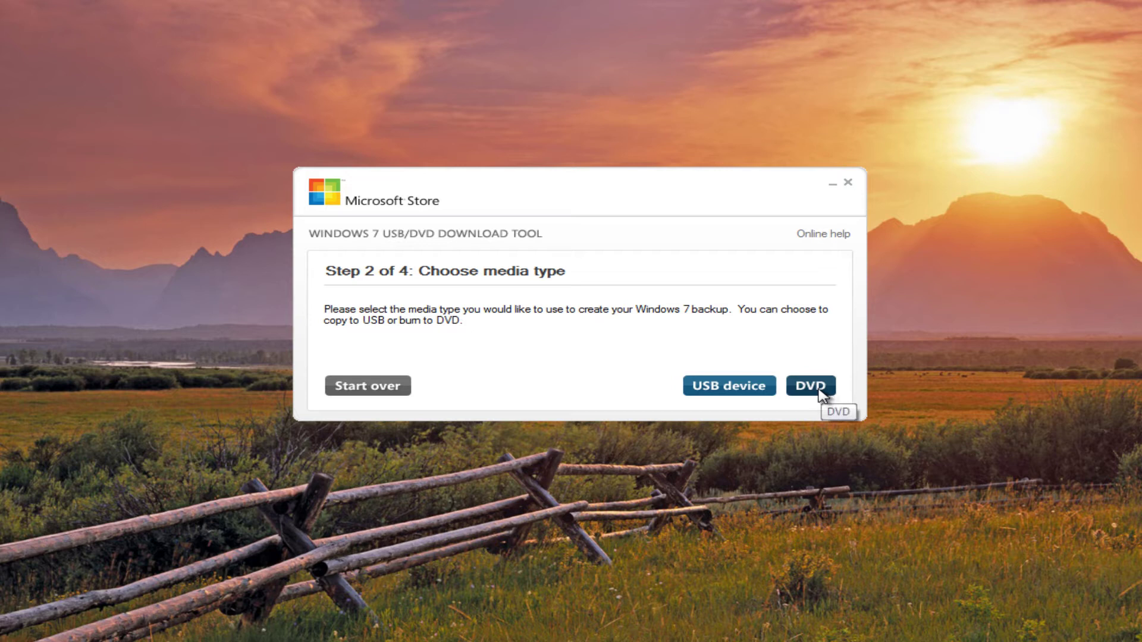
left_click(723, 392)
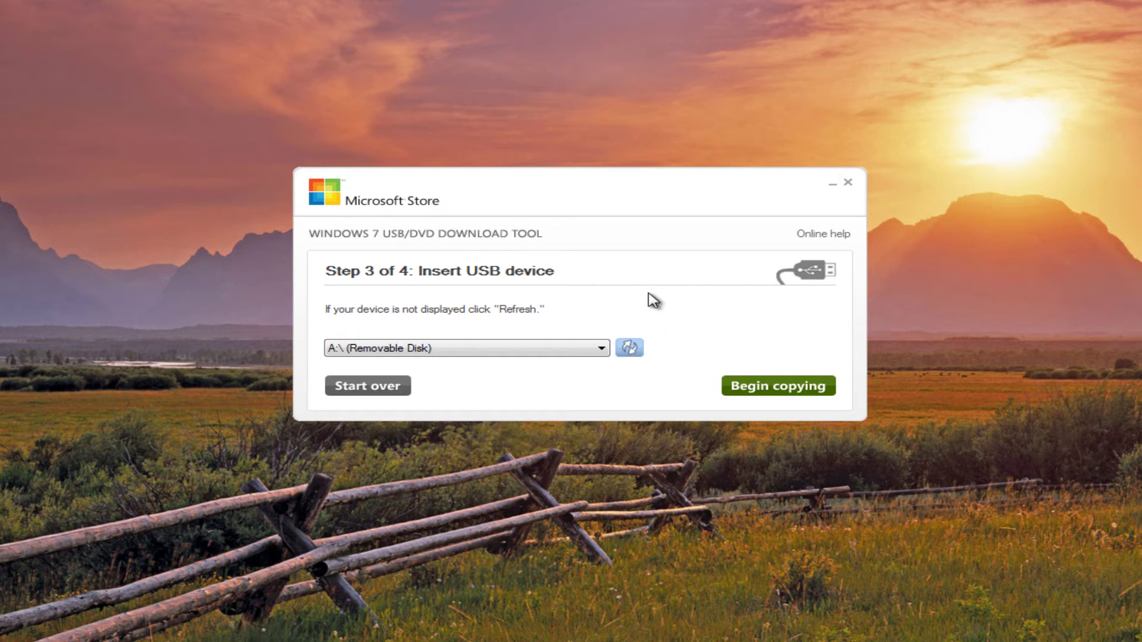
left_click(602, 350)
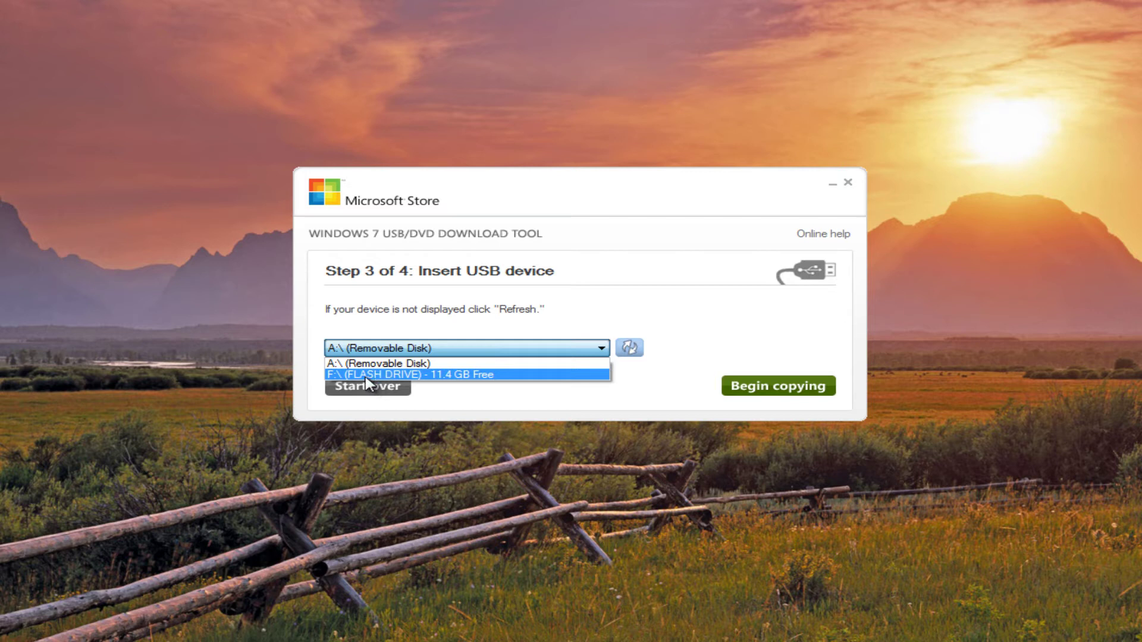
left_click(399, 374)
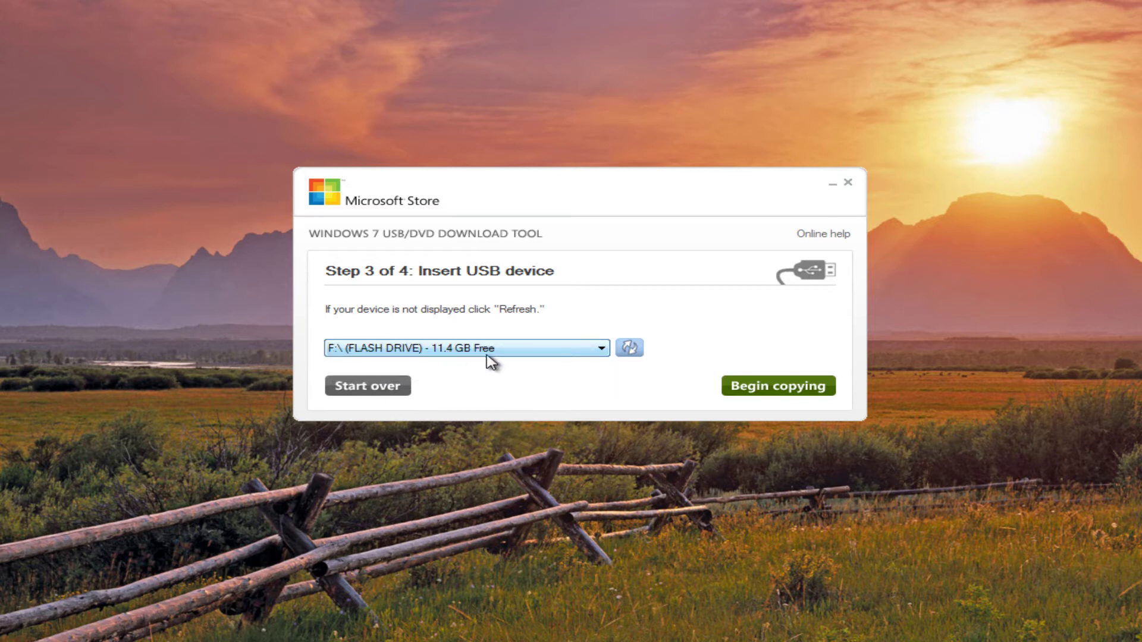
Start copying, confirm erasing the F: flash drive, and let the ISO write reach 100%
left_click(752, 387)
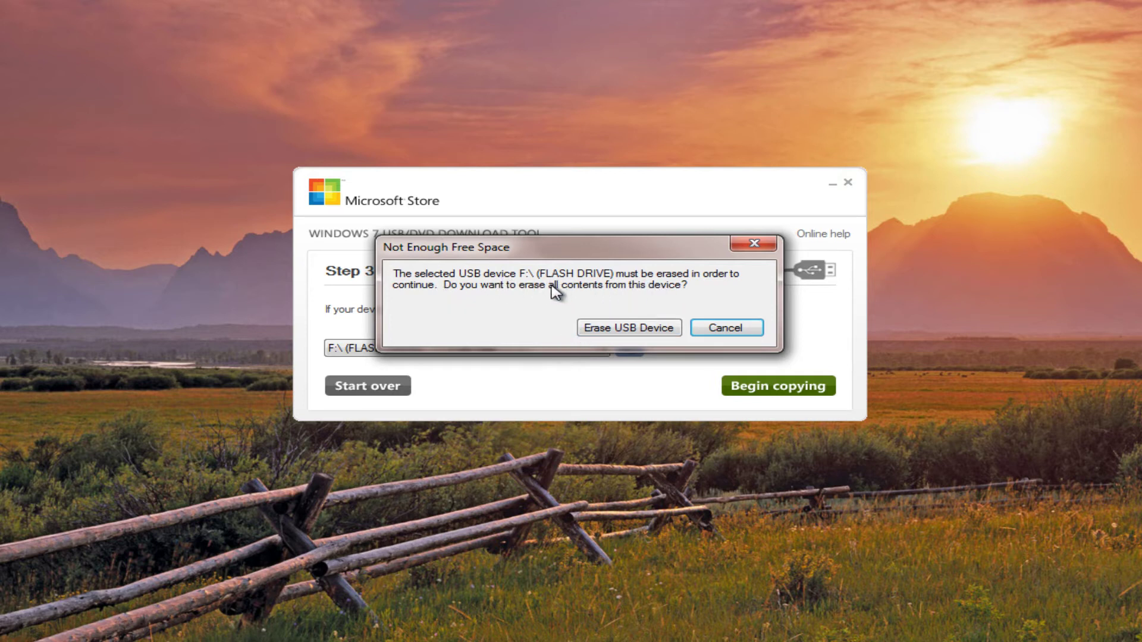
left_click(605, 332)
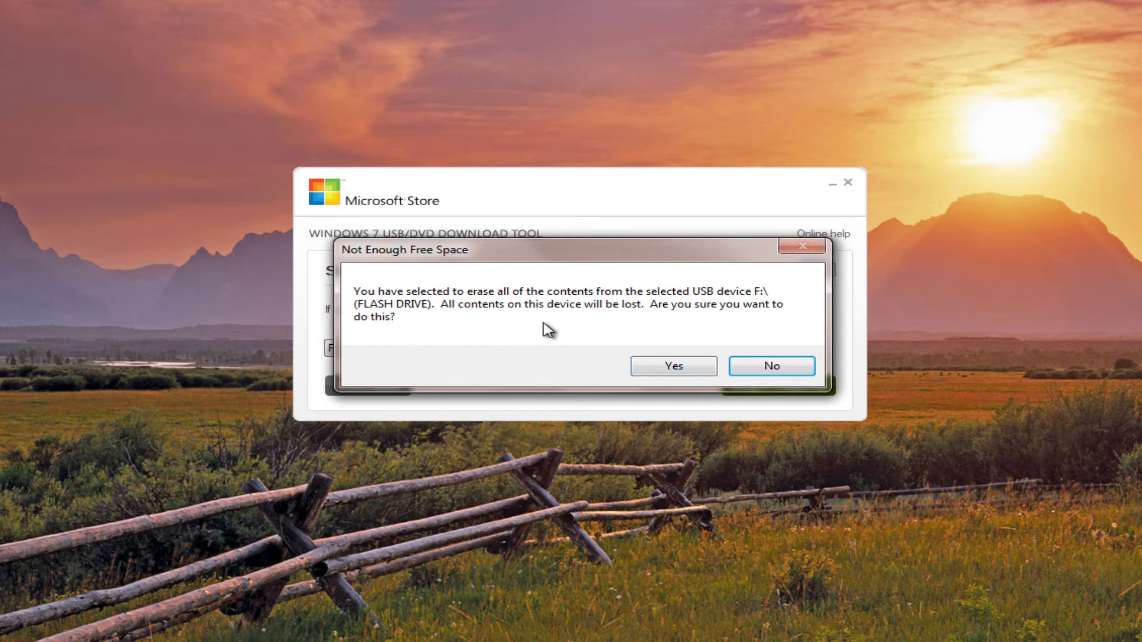
left_click(654, 370)
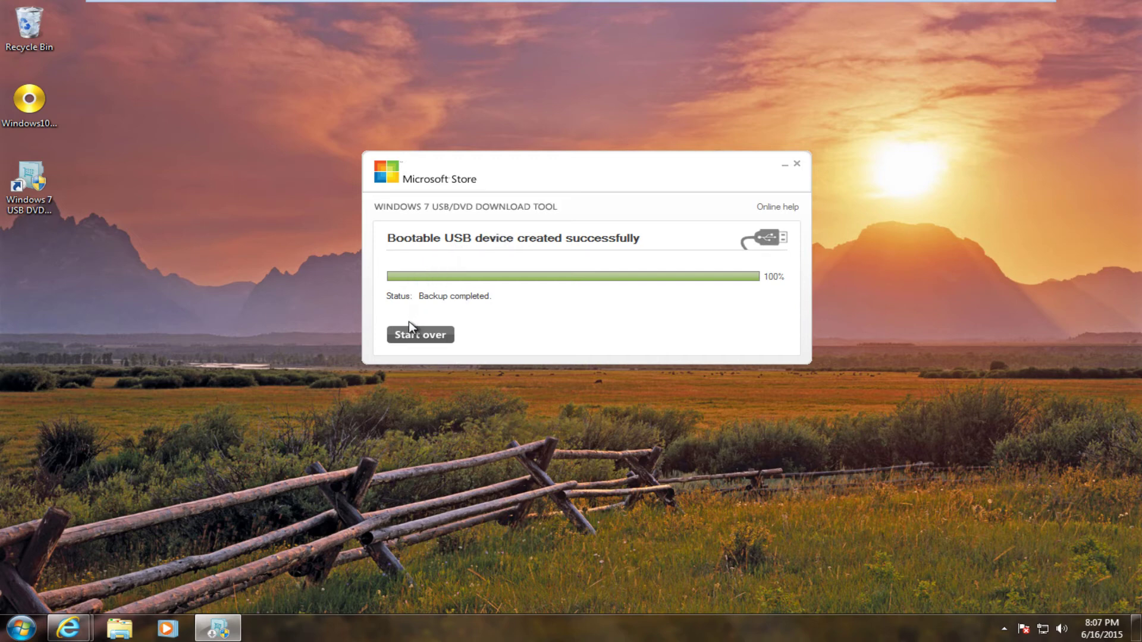
Close the download tool and restart Windows using the Start menu's Shut down options
left_click(797, 163)
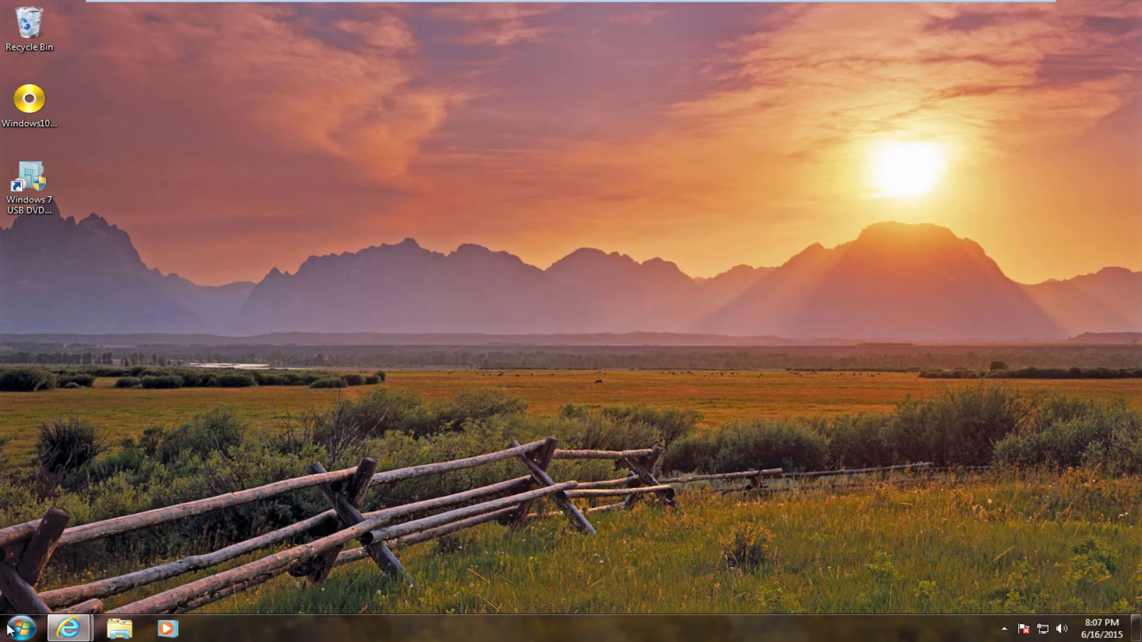
left_click(8, 635)
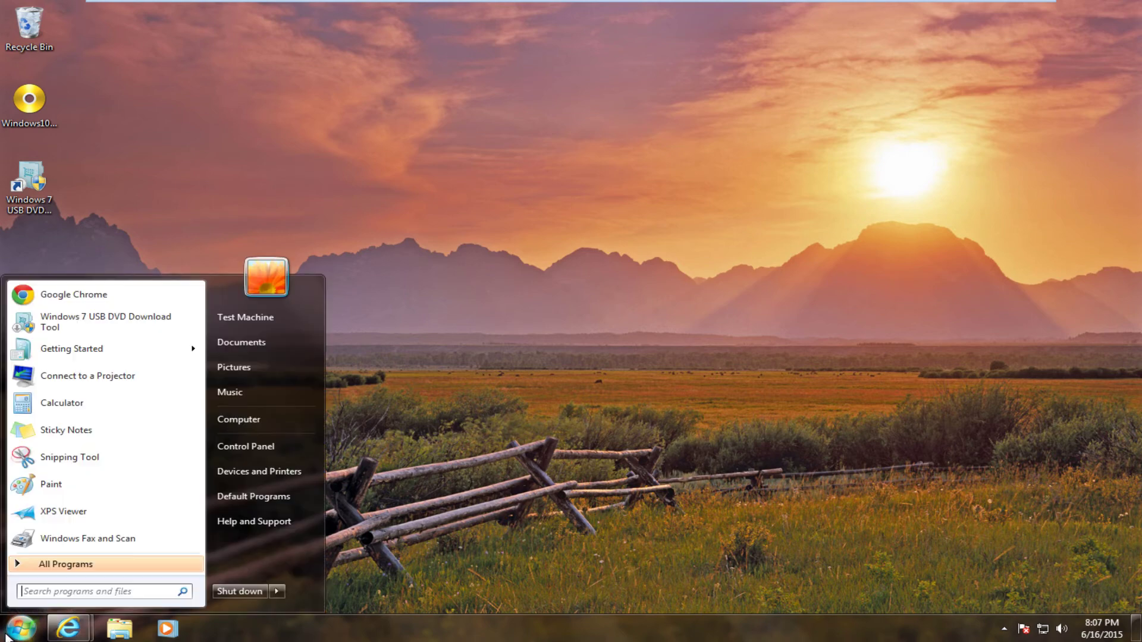
left_click(277, 591)
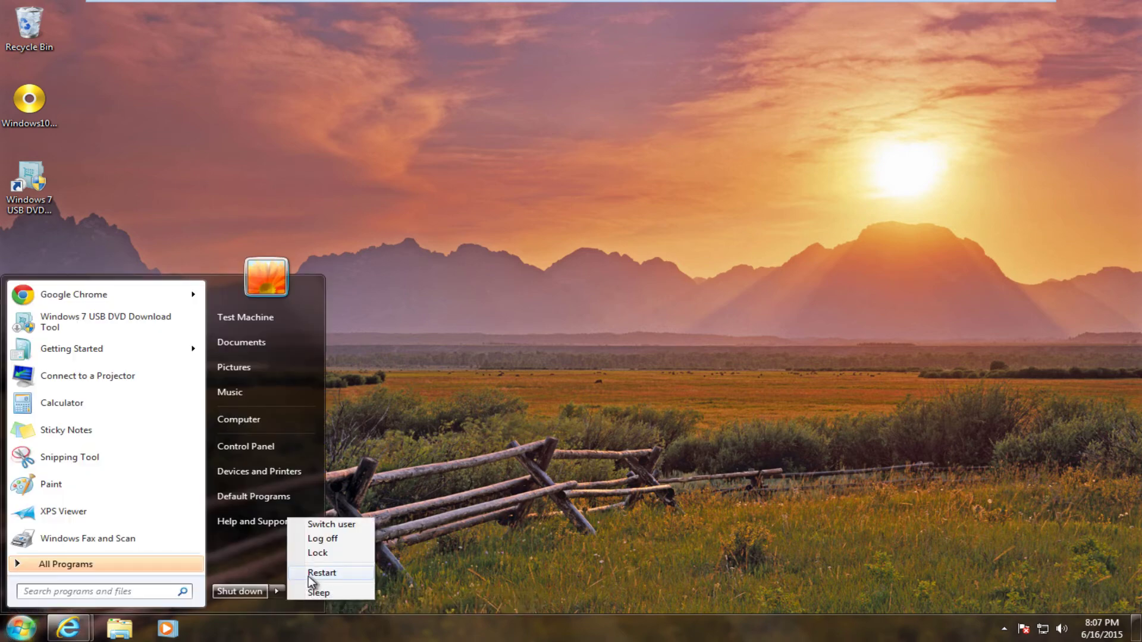
left_click(310, 574)
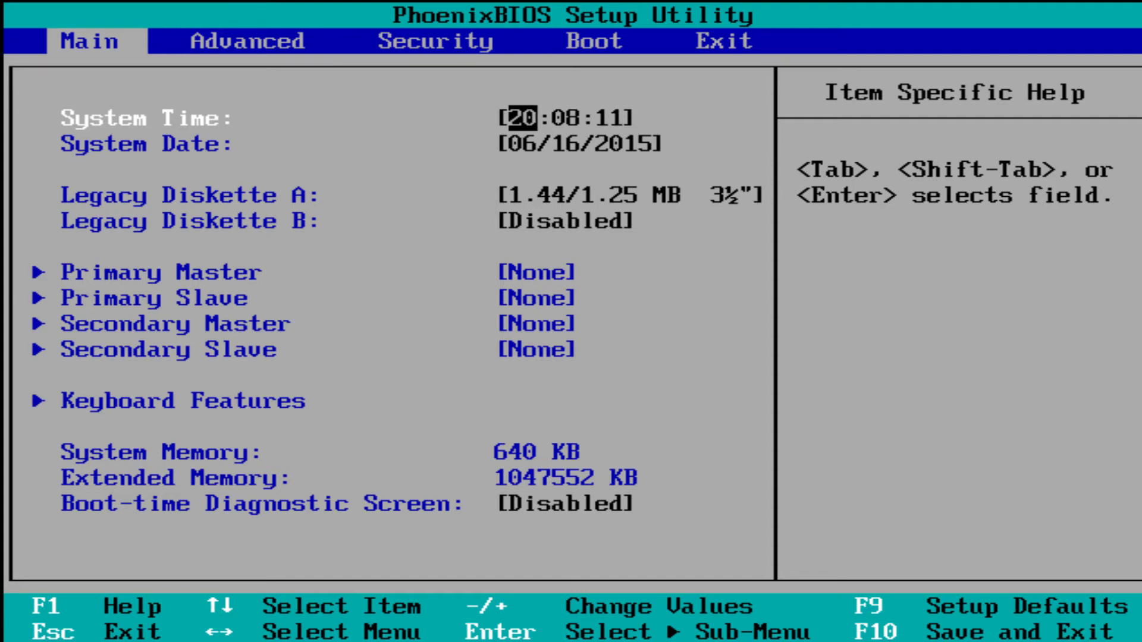
On the BIOS Boot page, review the Removable Devices, Hard Drive and CD-ROM Drive entries
key("Right")
key("Right")
key("Right")
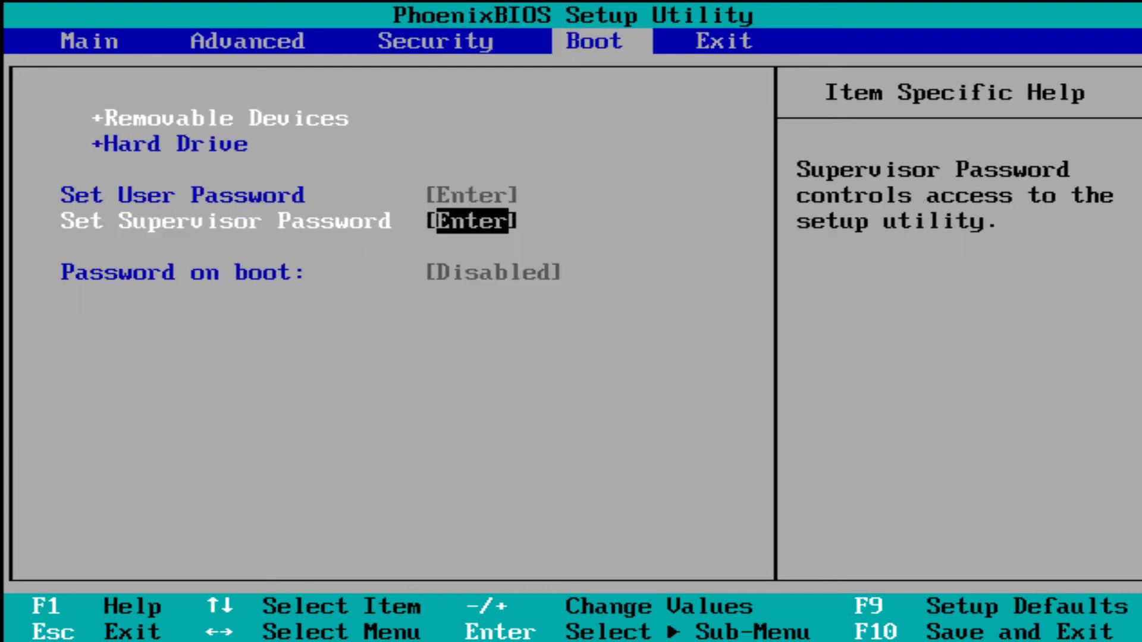
key("Down")
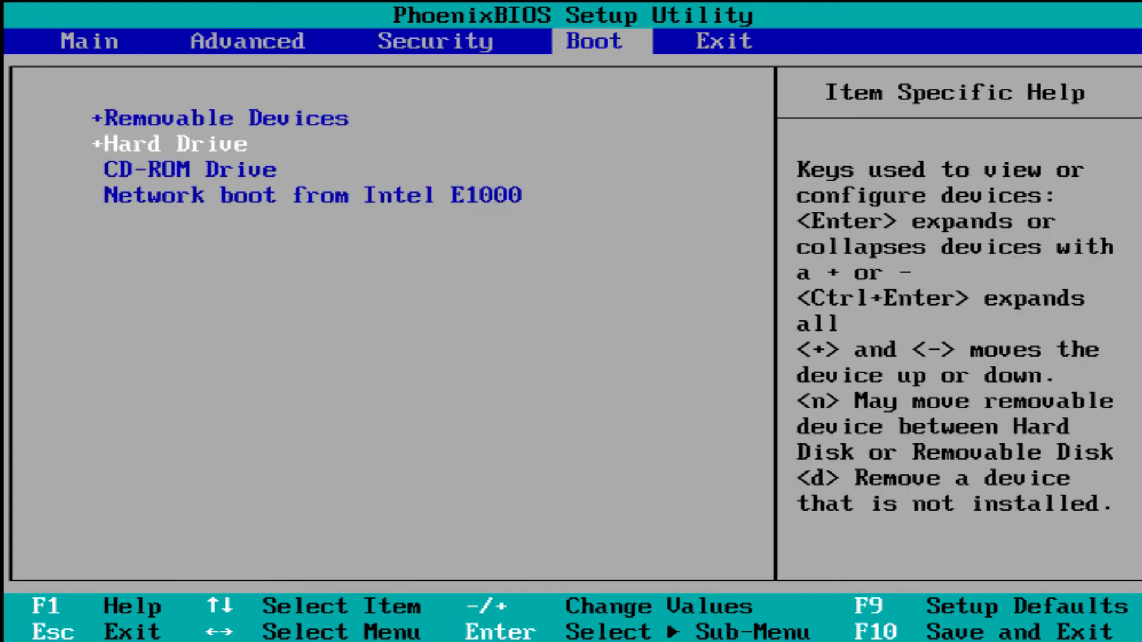
key("Up")
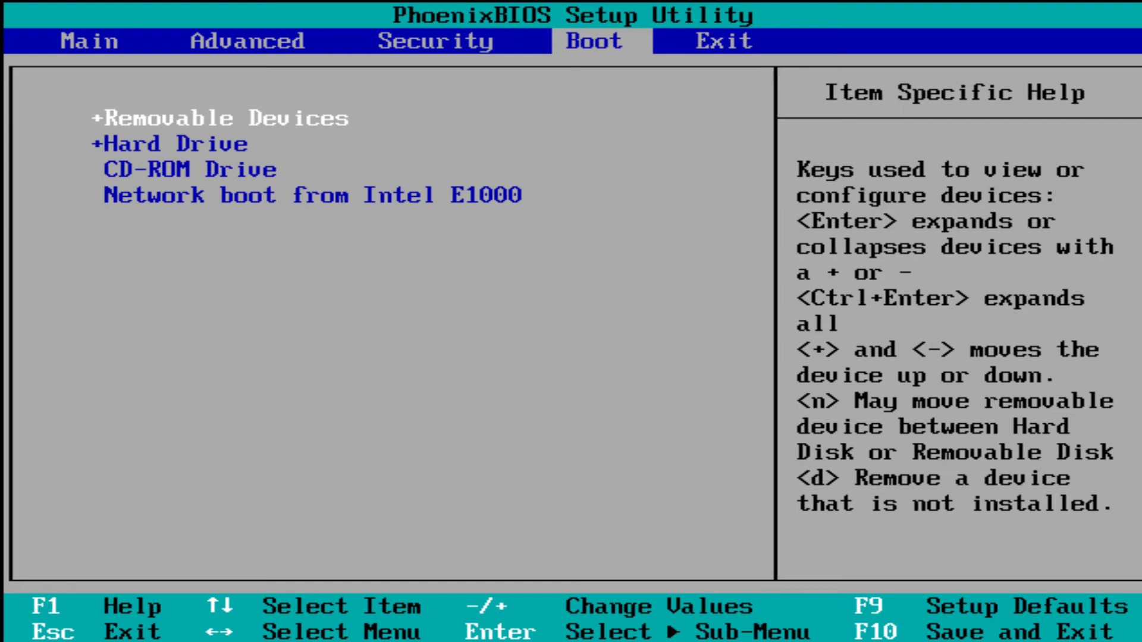
key("Down")
key("Down")
key("Up")
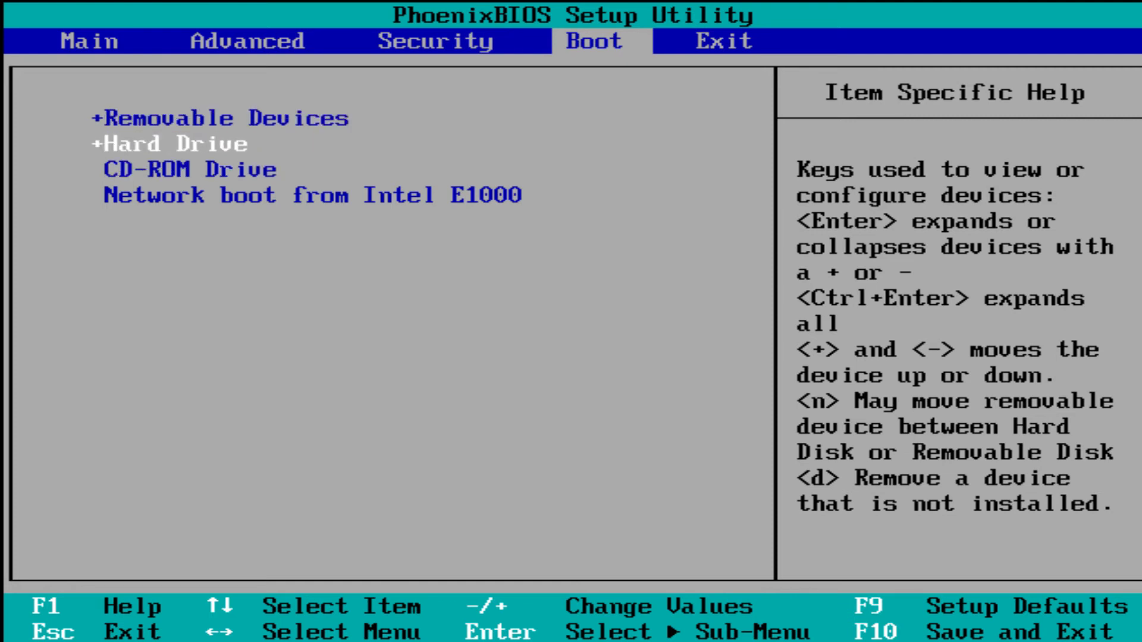
key("Up")
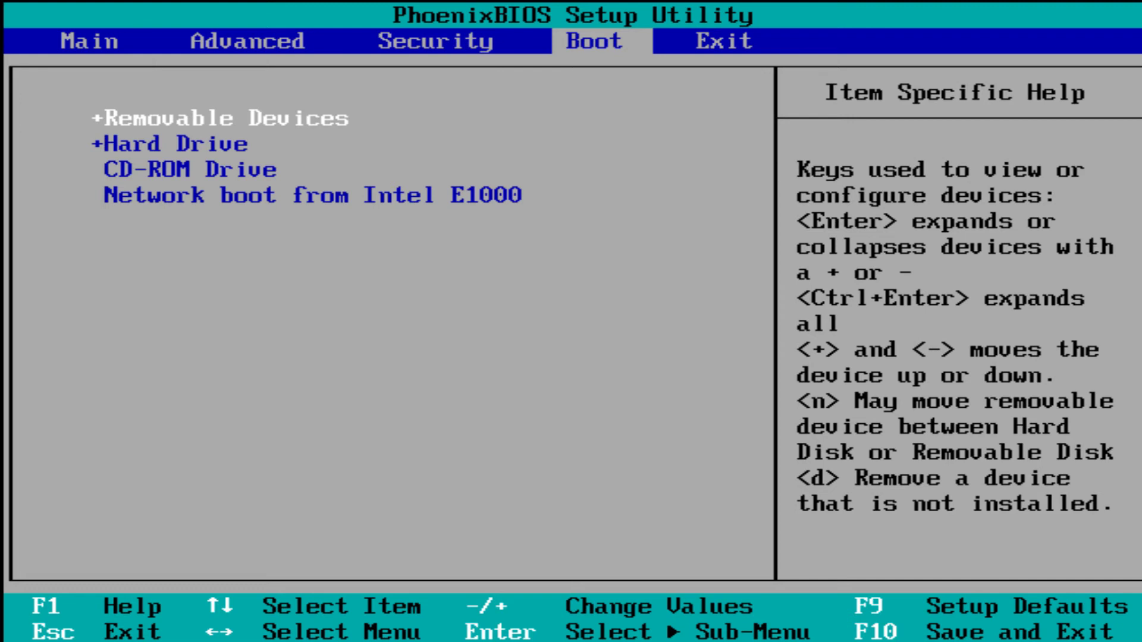
key("Down")
Keep Removable Devices above Hard Drive in the boot order, then show the Exit options
key("plus")
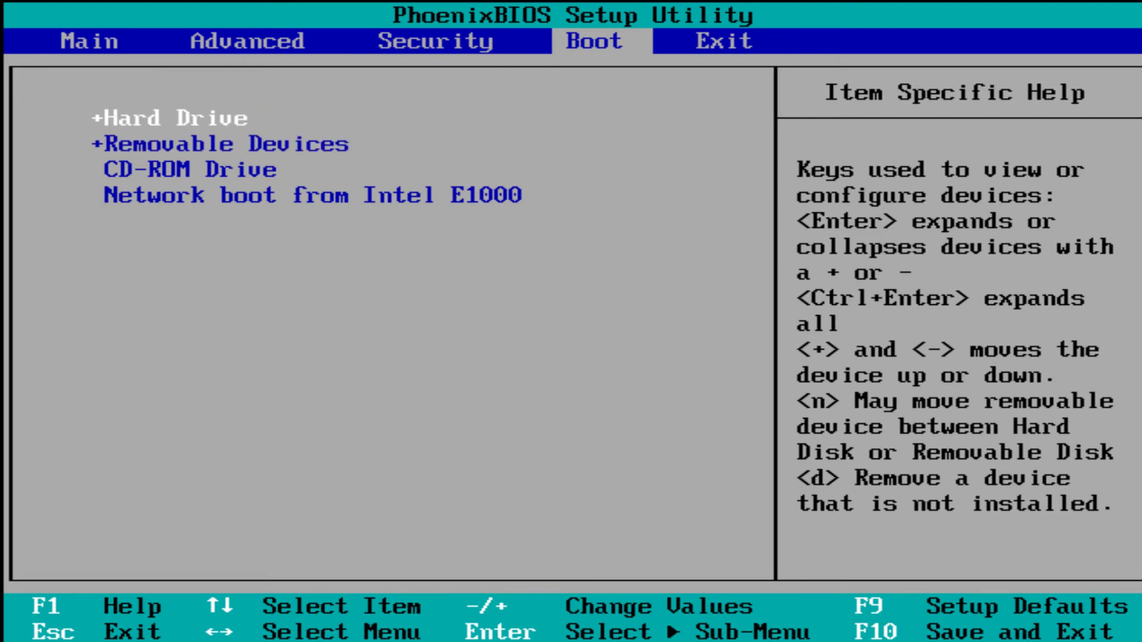
key("minus")
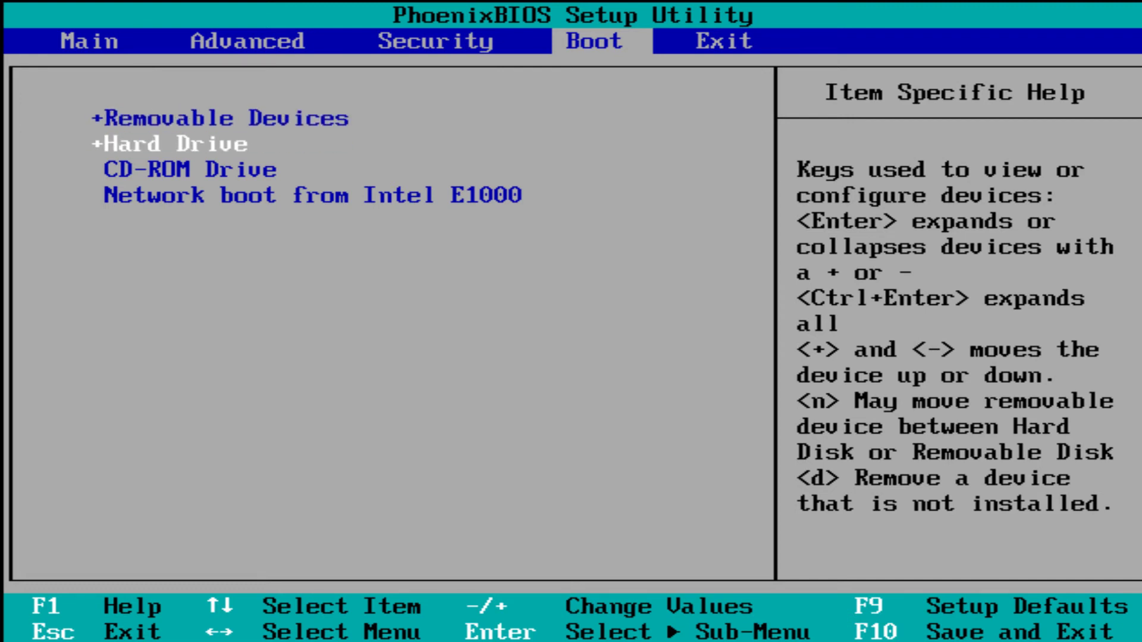
key("Up")
key("Down")
key("Up")
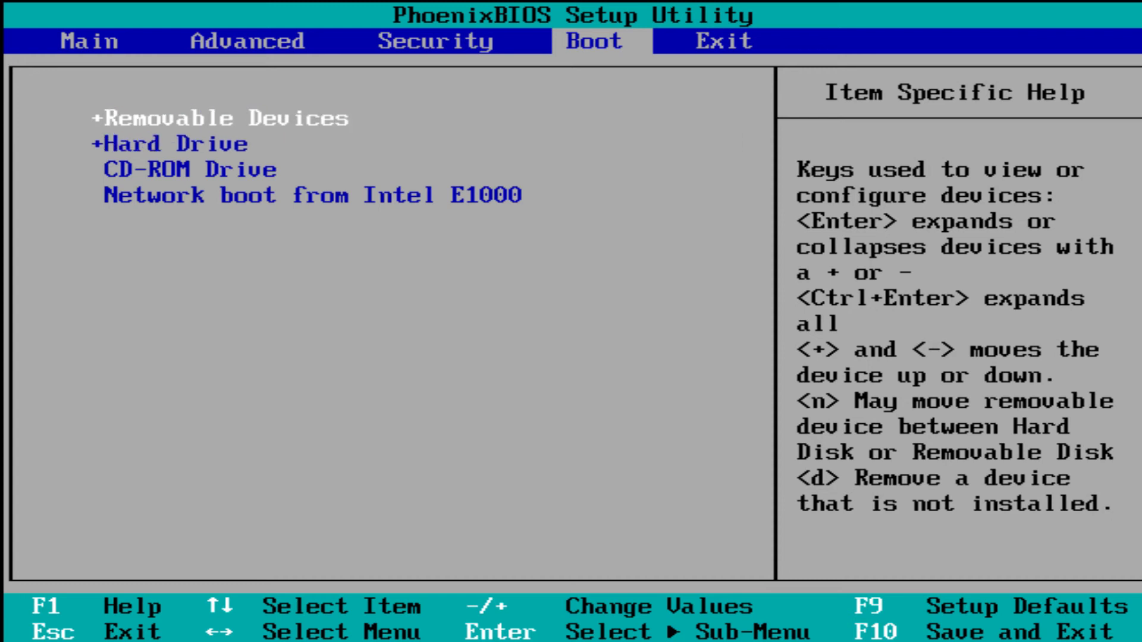
key("Down")
key("Down")
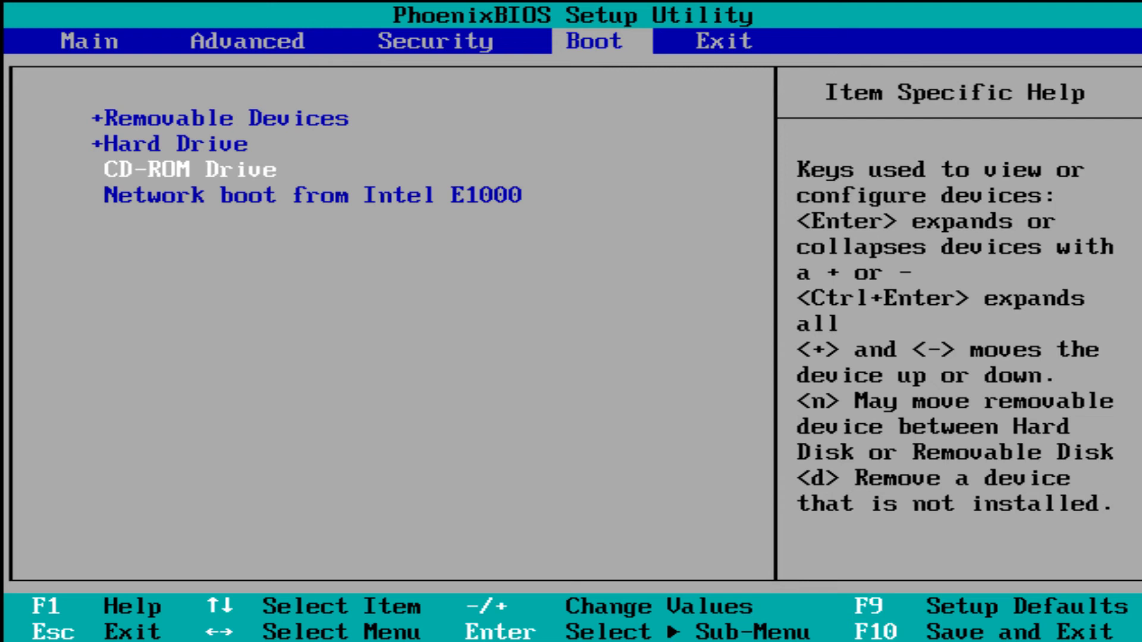
key("Up")
key("Up")
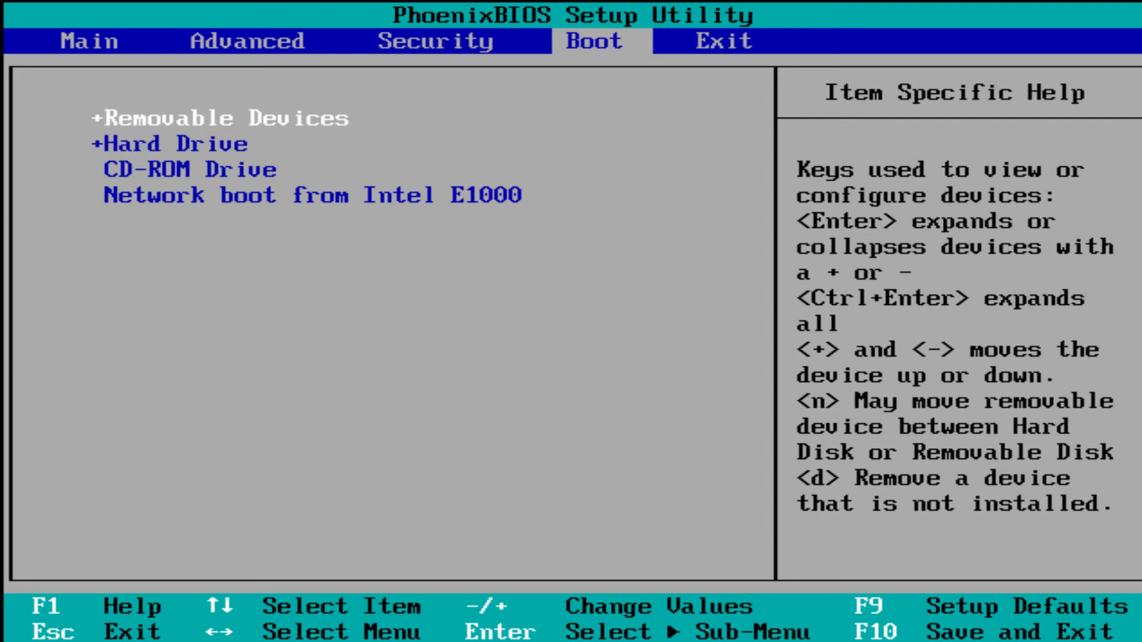
key("Down")
key("Up")
key("Down")
key("Up")
key("Right")
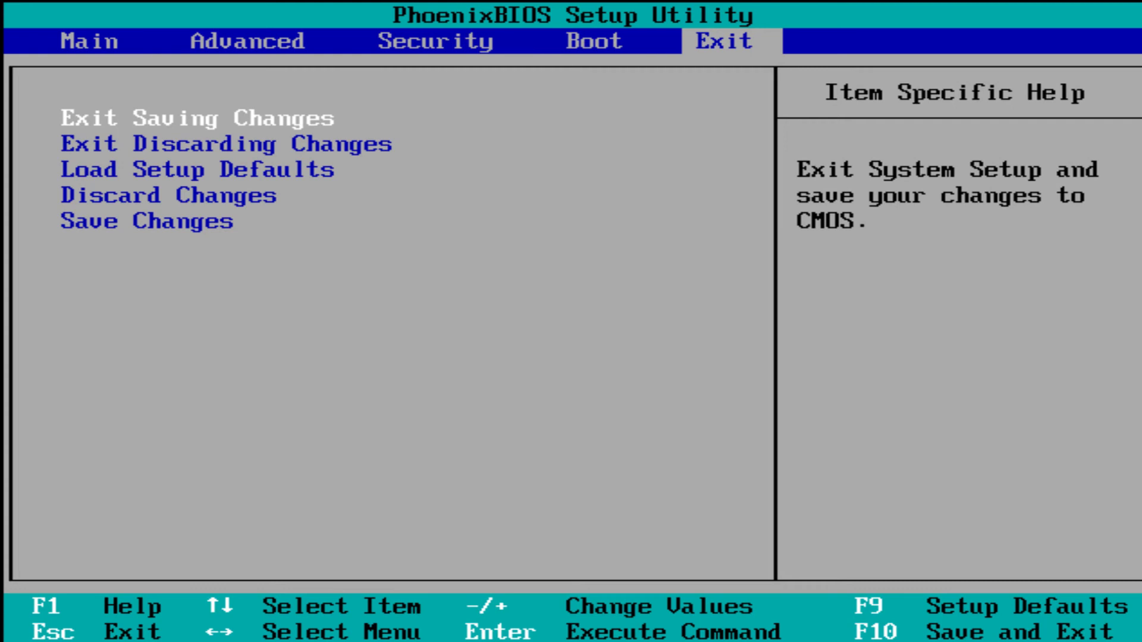
Choose Exit Saving Changes to save the BIOS boot configuration and exit setup
key("Return")
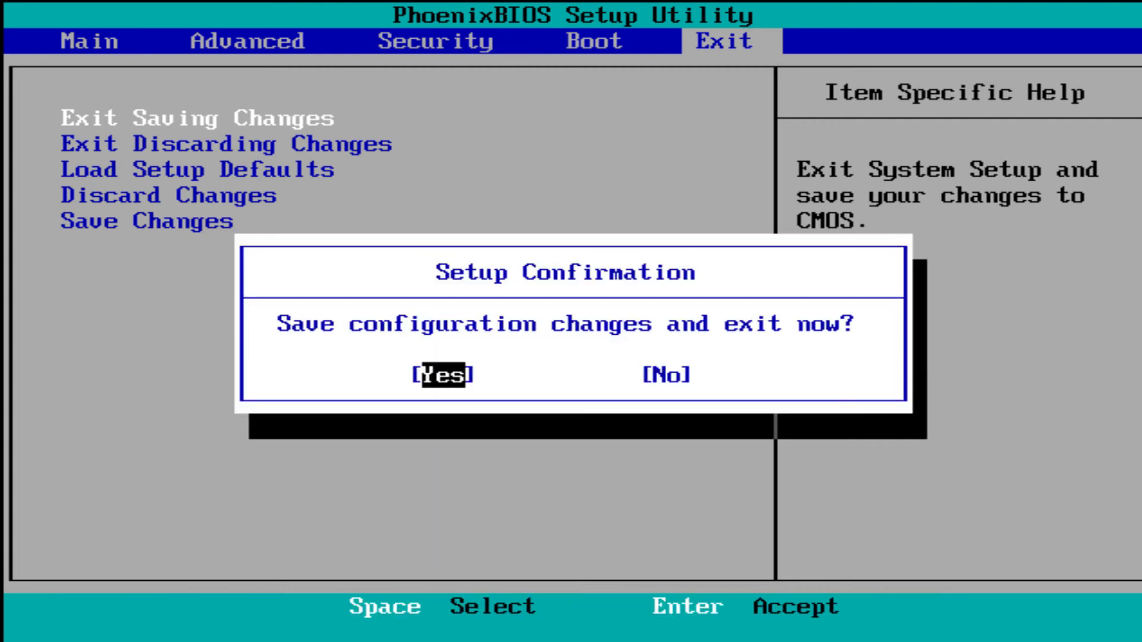